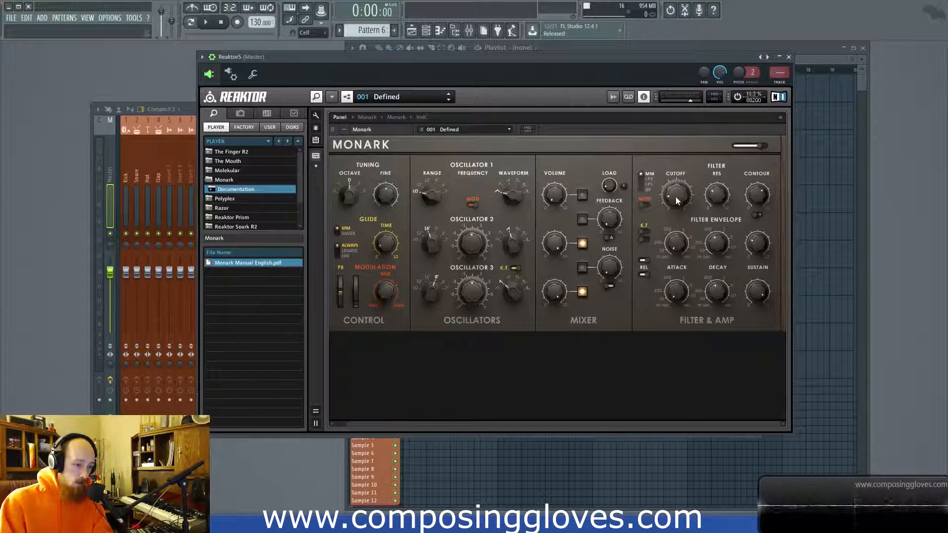
Sweep the filter cutoff down to 0 in MM mode, then switch the filter to LP2 and sweep the cutoff again
left_click_drag(675, 197, 675, 348)
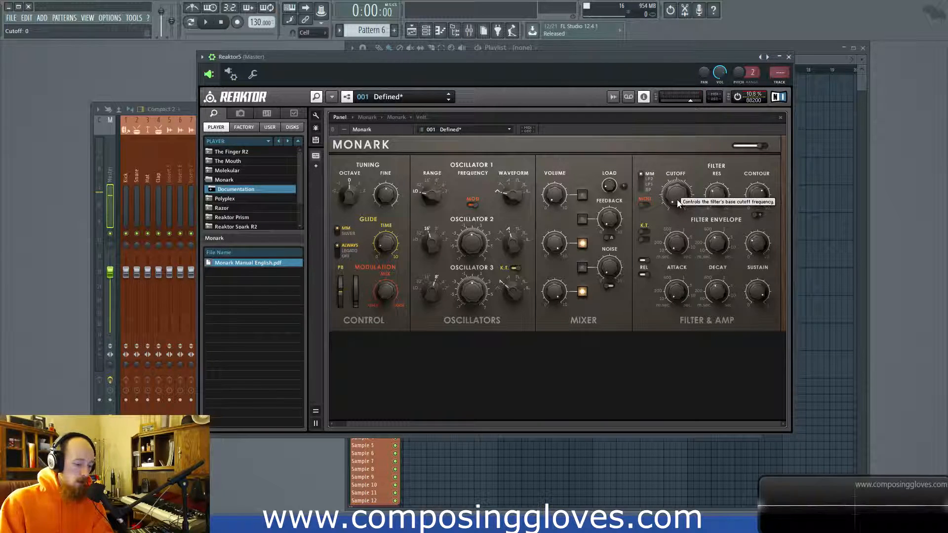
mouse_move(678, 193)
left_mouse_down()
mouse_move(673, 74)
mouse_move(683, 211)
left_mouse_up()
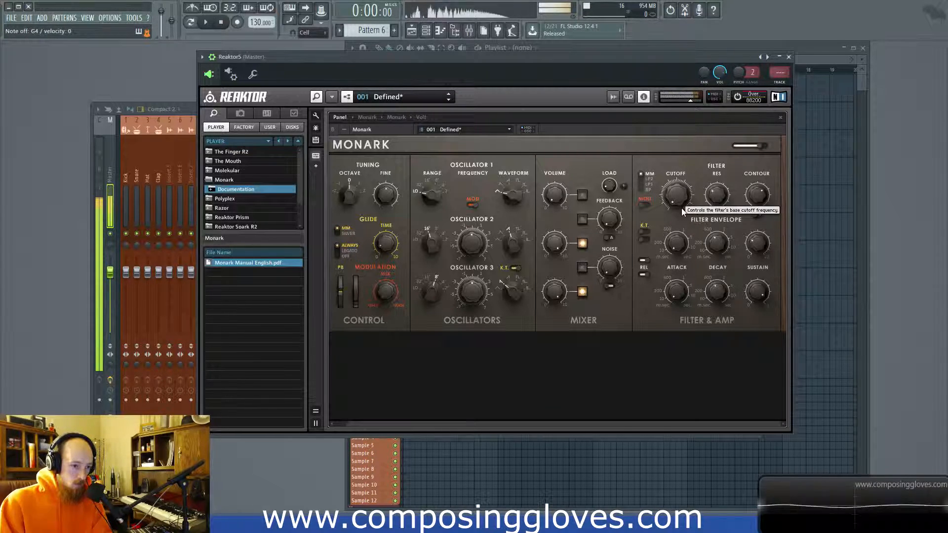
left_click(640, 178)
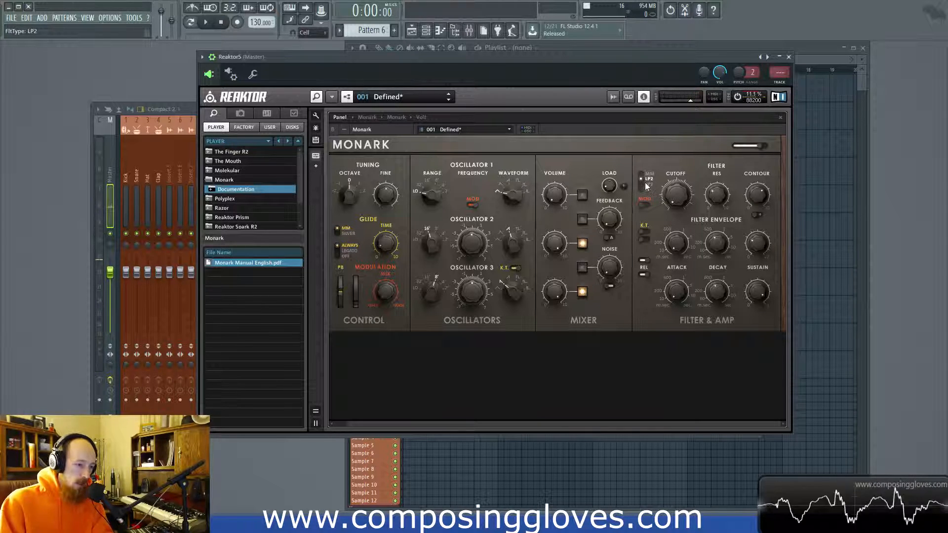
left_click_drag(679, 202, 670, 148)
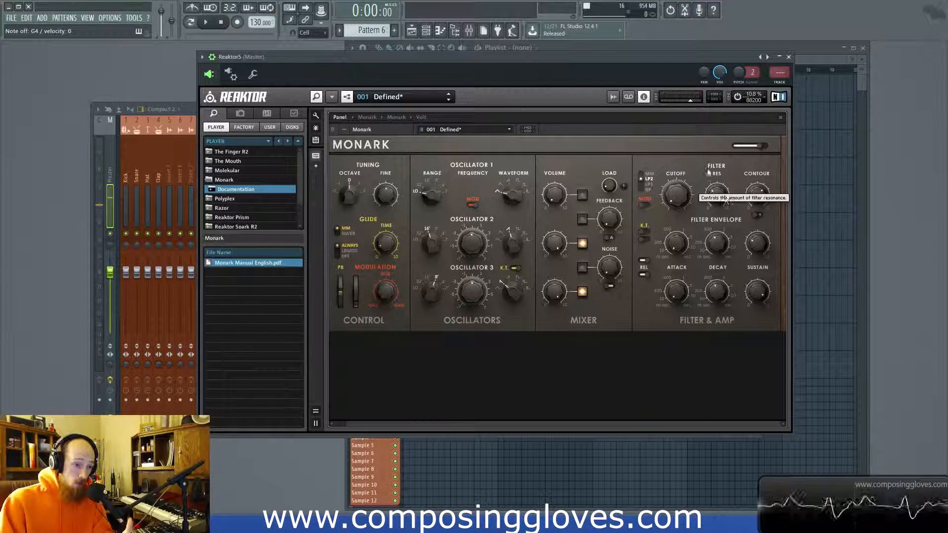
Audition the LP1 and BP filter types by sweeping the cutoff in each, then return the filter to MM
left_click(642, 186)
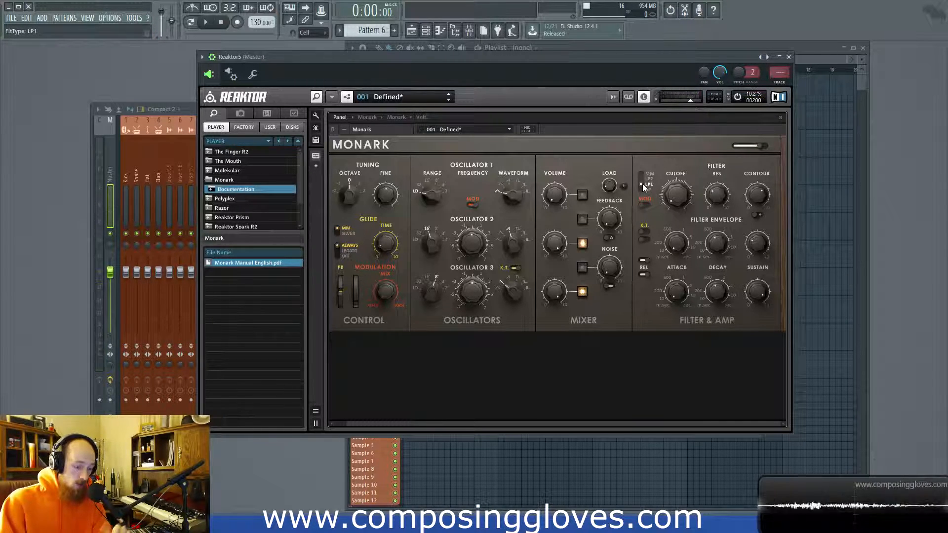
left_click_drag(679, 204, 675, 171)
mouse_move(673, 133)
left_mouse_down()
mouse_move(673, 108)
mouse_move(674, 144)
left_mouse_up()
left_click_drag(676, 178, 677, 199)
left_click(641, 190)
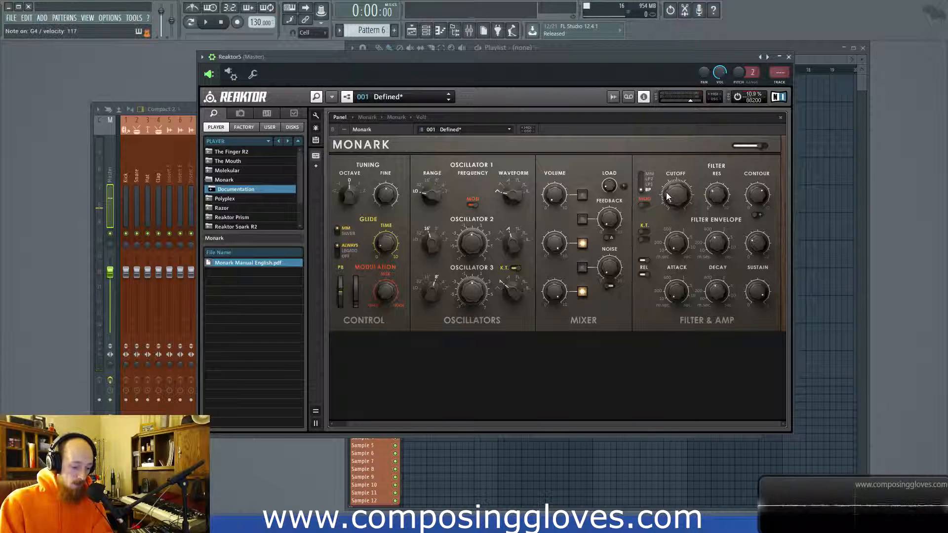
left_click_drag(673, 197, 642, 147)
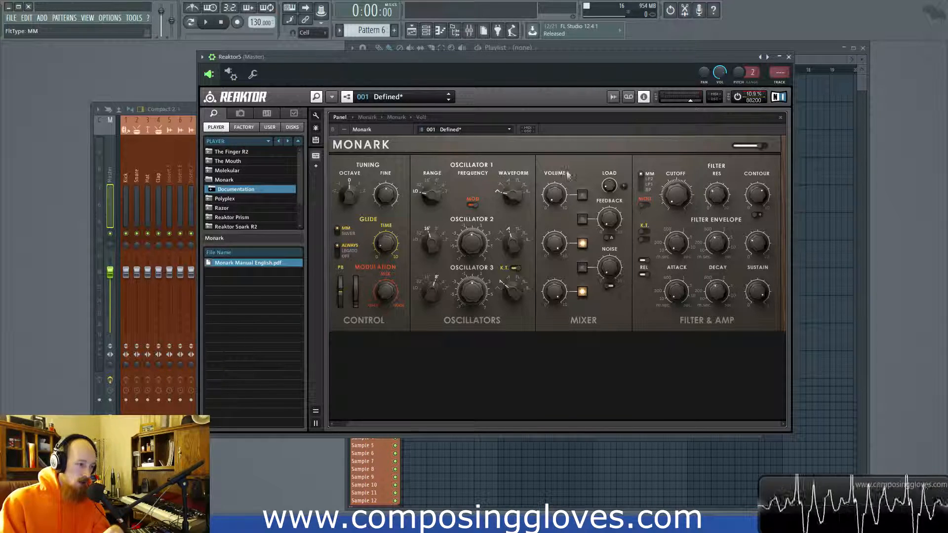
Load the INIT - Monark snapshot from the User Bank and shift the plugin window slightly
left_click(415, 96)
mouse_move(432, 138)
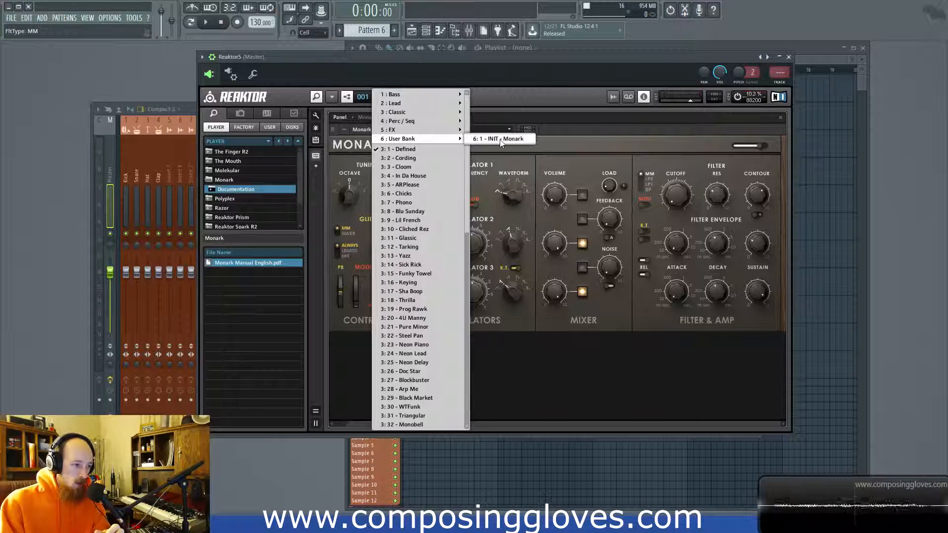
left_click(497, 140)
mouse_move(564, 69)
left_mouse_down()
mouse_move(555, 69)
mouse_move(570, 72)
left_mouse_up()
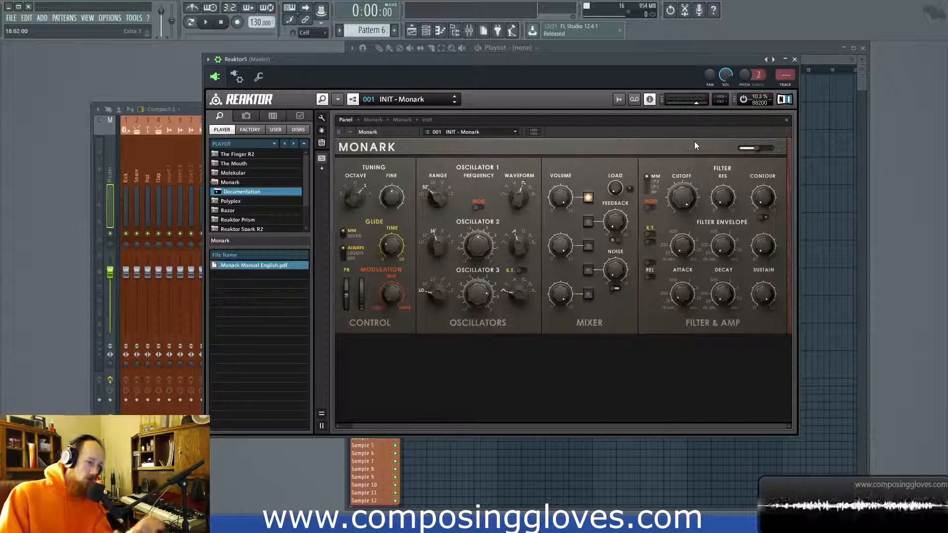
Set the mixer's Load to 0 and sweep the filter cutoff in MM mode
left_click_drag(614, 188, 611, 222)
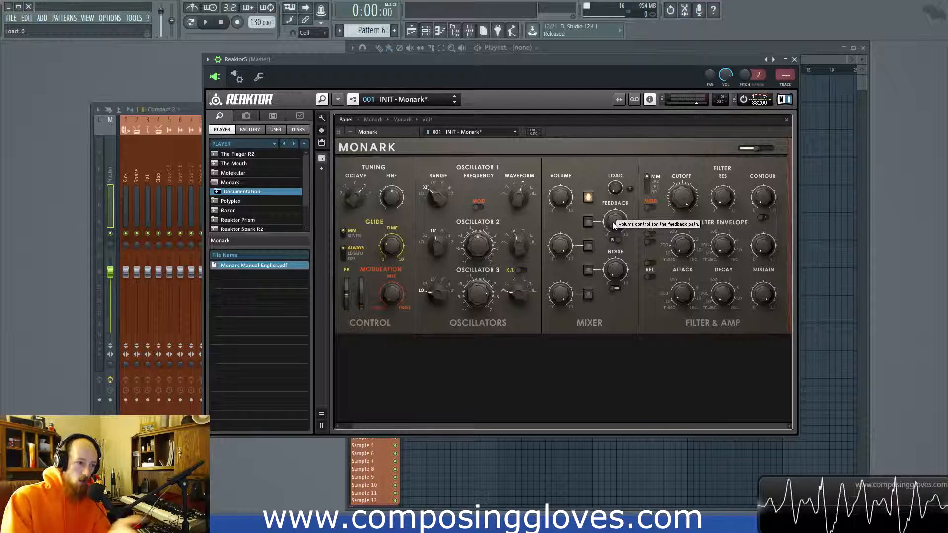
left_click_drag(683, 198, 671, 218)
left_click_drag(672, 304, 687, 281)
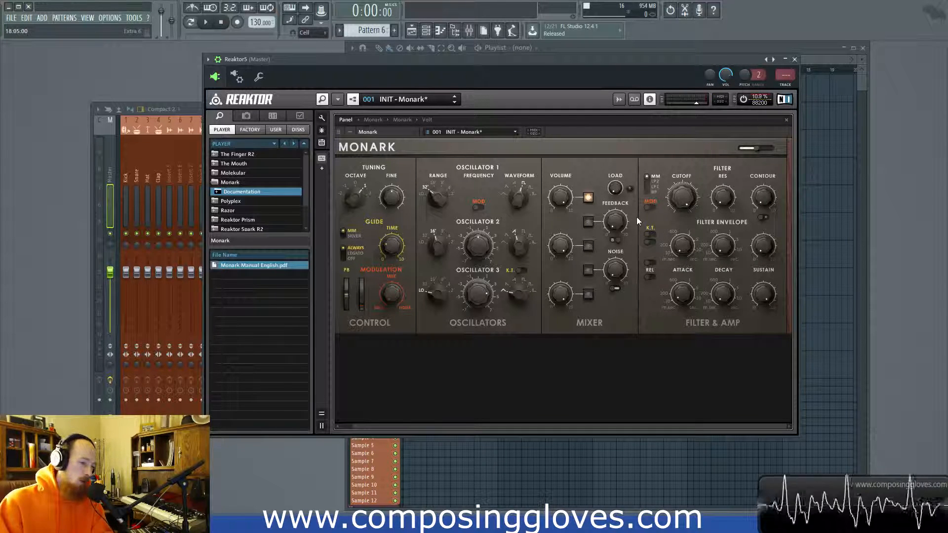
Compare the LP2, LP1 and BP filter types on the initial patch while sweeping the cutoff, then return the filter to MM
left_click(647, 182)
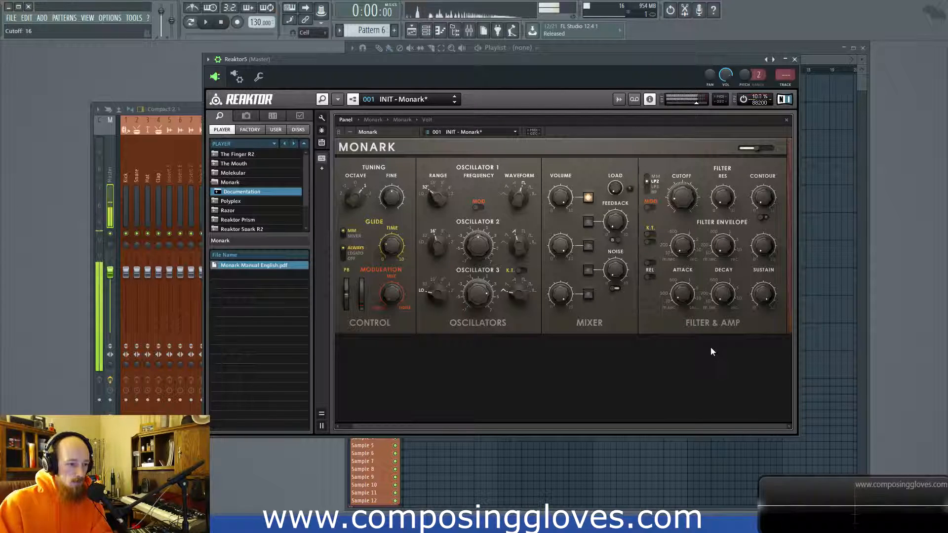
left_click(687, 196)
left_click(647, 186)
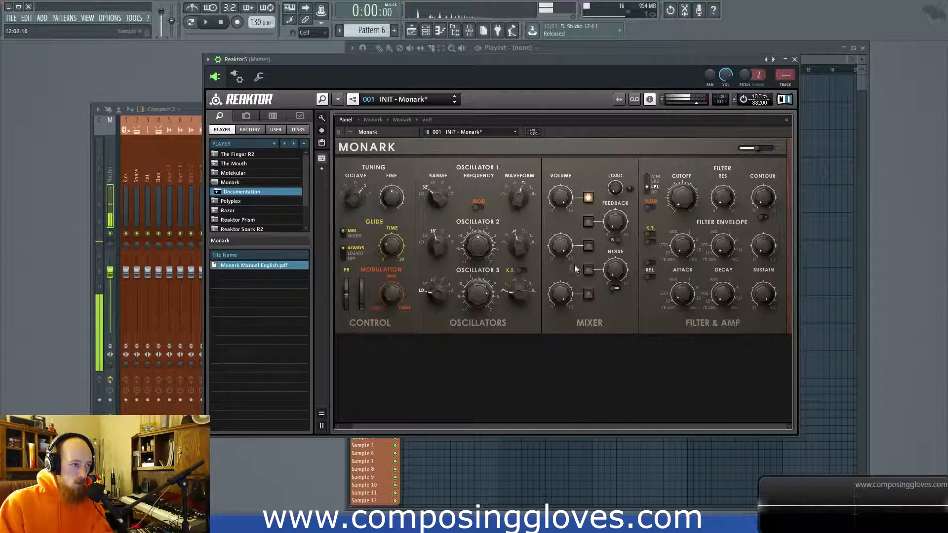
left_click_drag(651, 189, 649, 174)
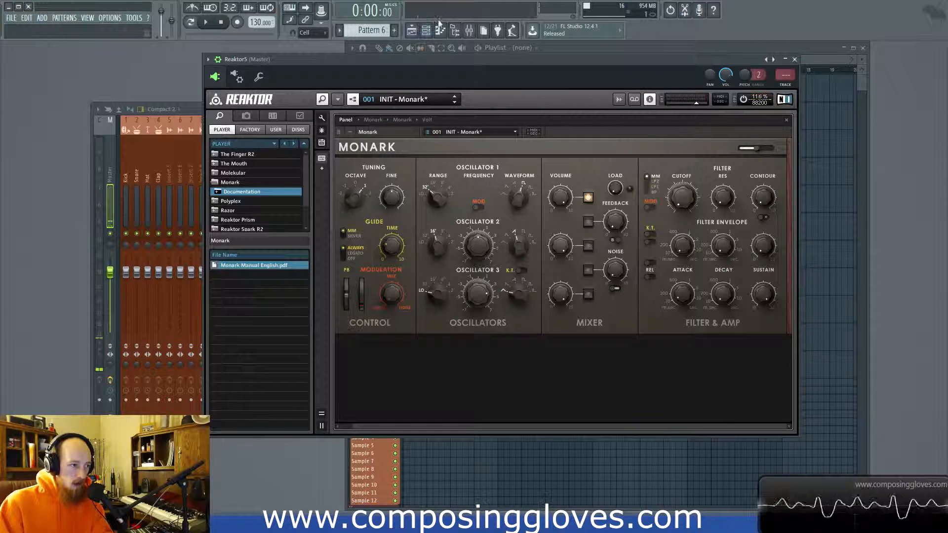
left_click_drag(651, 189, 653, 227)
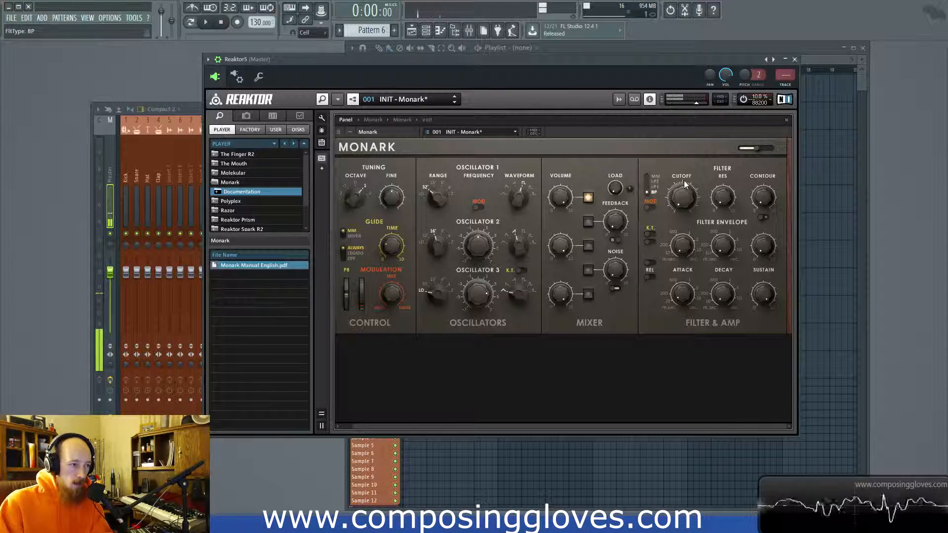
left_click_drag(676, 152, 688, 54)
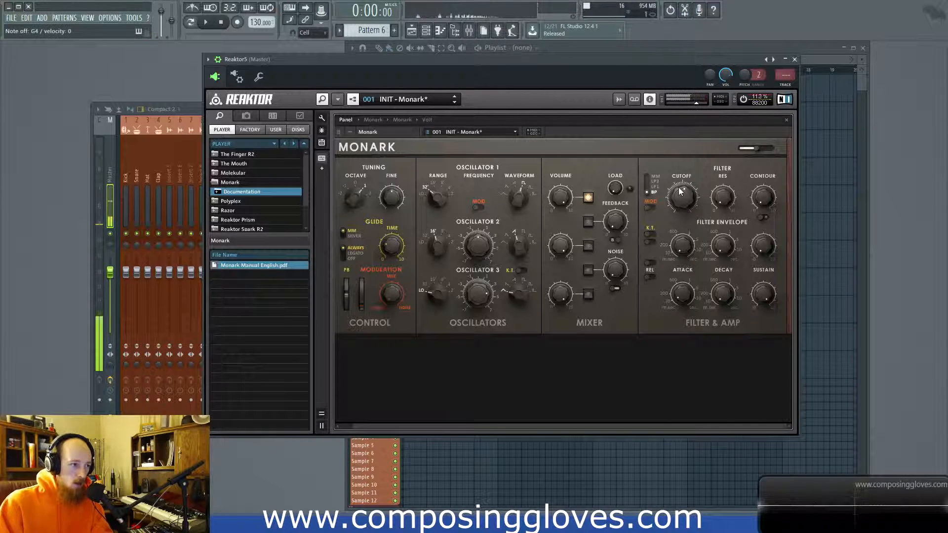
left_click_drag(647, 191, 647, 125)
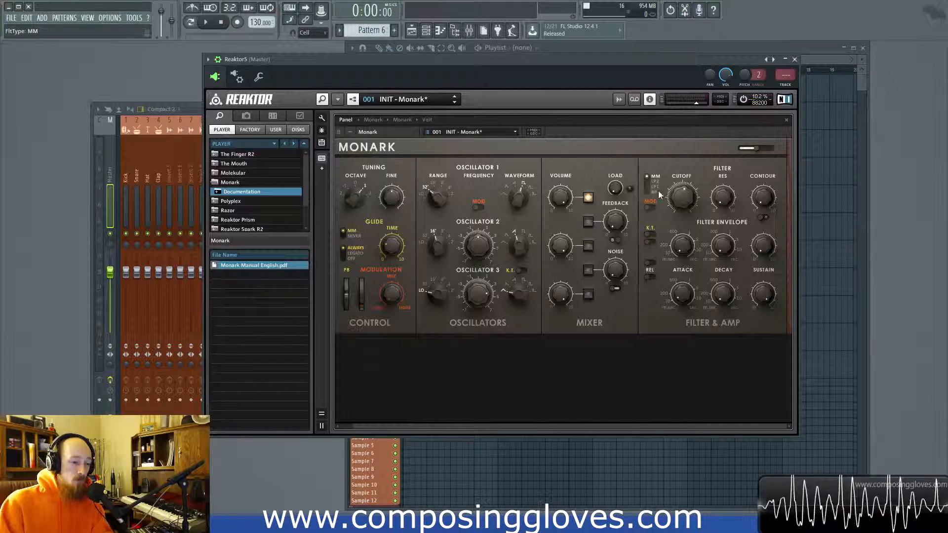
Raise the filter resonance in MM mode and sweep the cutoff down to about 30
mouse_move(681, 195)
left_mouse_down()
mouse_move(677, 268)
mouse_move(680, 180)
mouse_move(681, 230)
mouse_move(681, 200)
mouse_move(678, 211)
left_mouse_up()
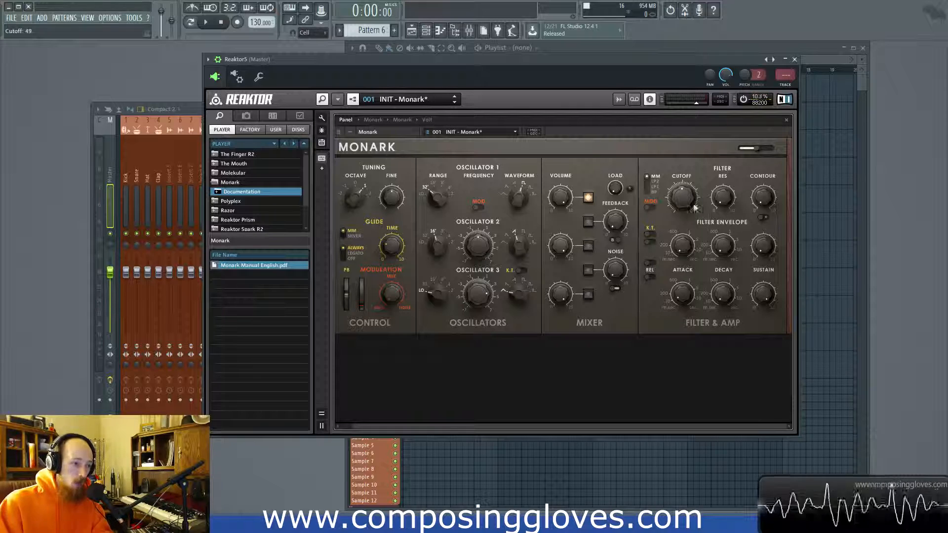
left_click_drag(682, 200, 683, 196)
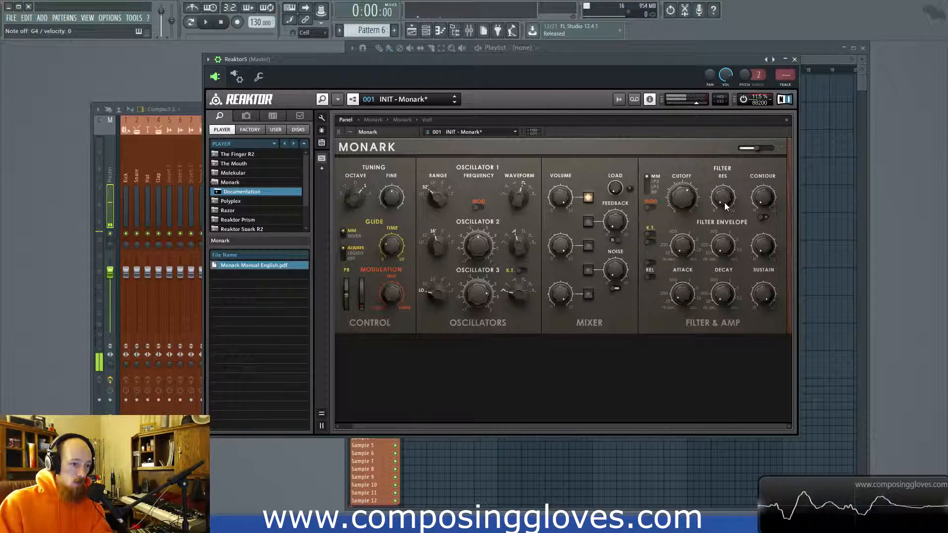
left_click_drag(724, 199, 713, 100)
left_click_drag(691, 192, 688, 256)
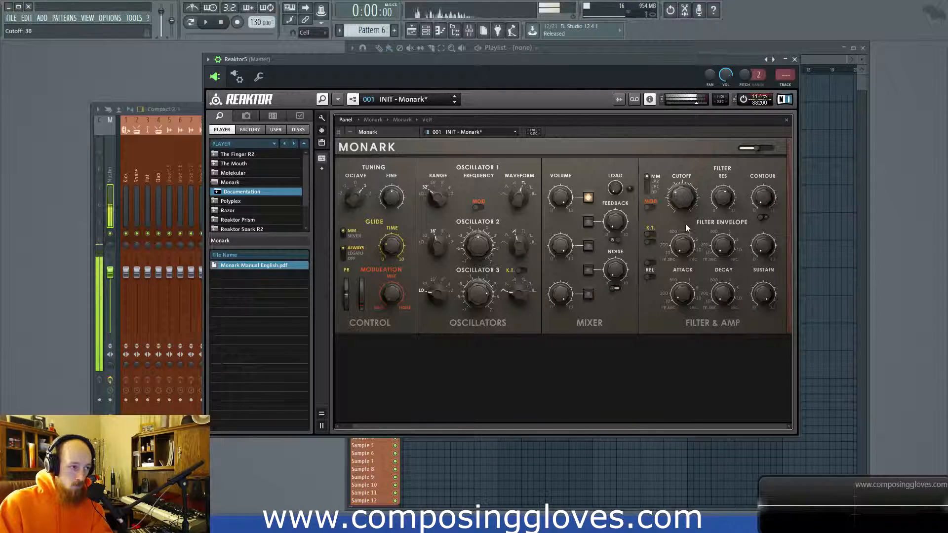
Step the resonant filter through LP2, LP1 and BP, sweeping the cutoff in each type
left_click(646, 182)
left_click(647, 183)
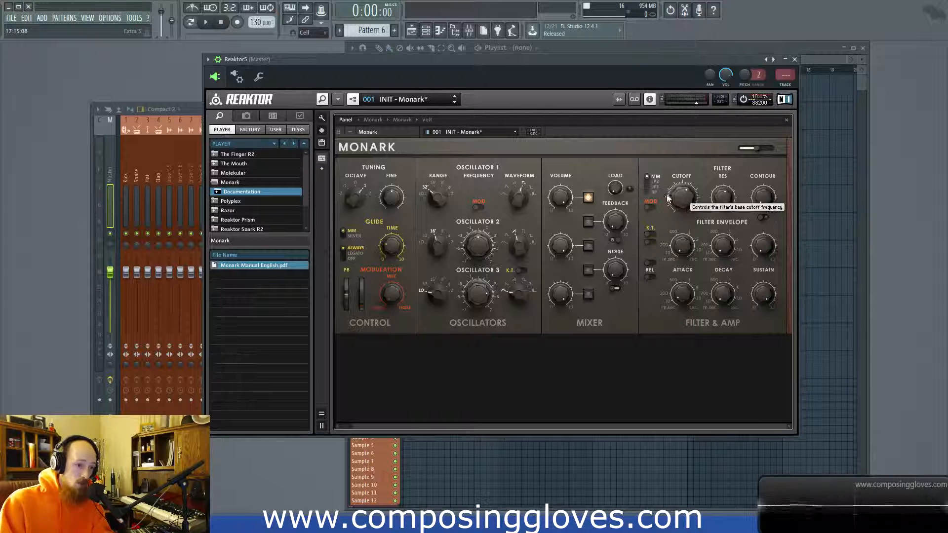
left_click(646, 178)
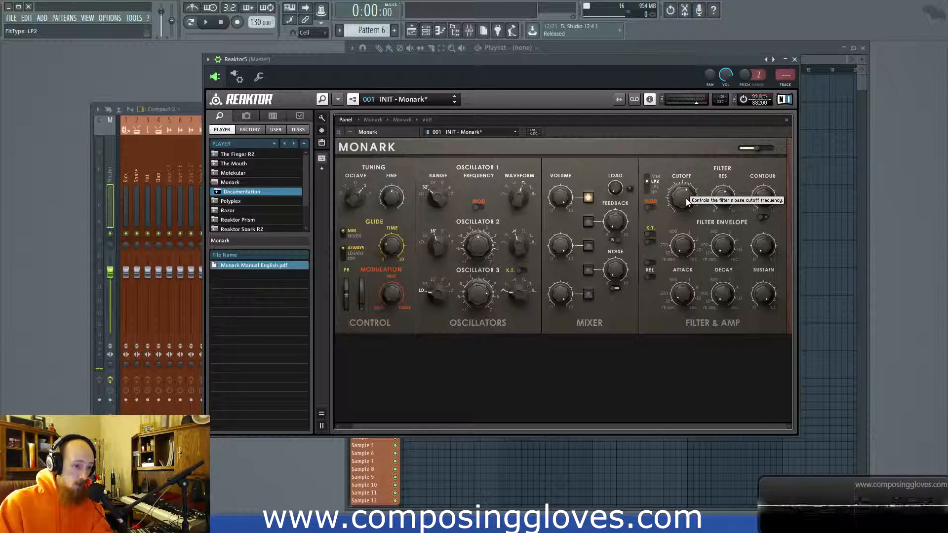
left_click_drag(686, 197, 684, 218)
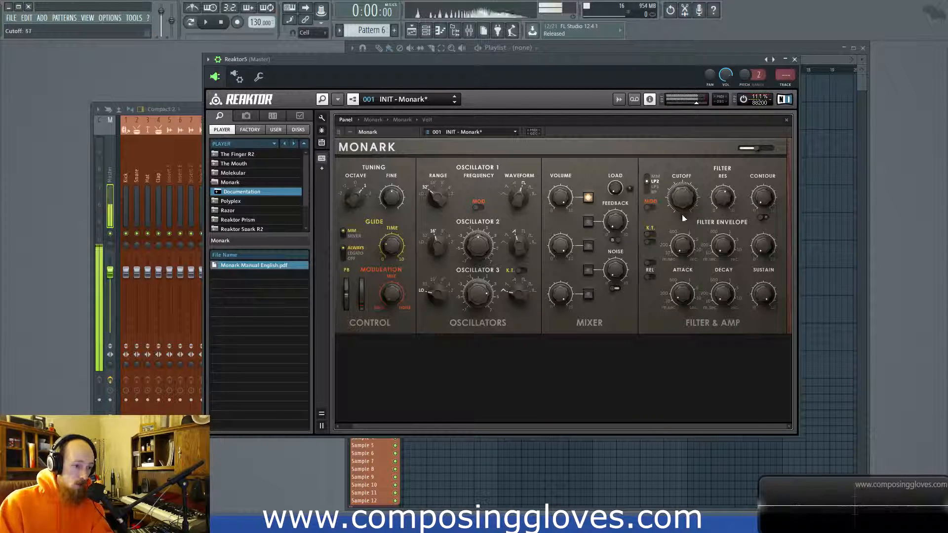
left_click(647, 191)
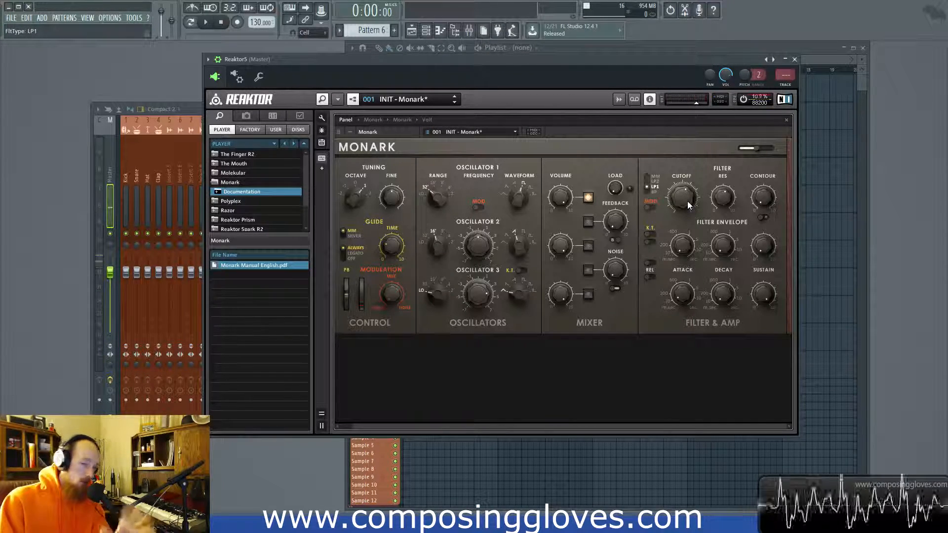
mouse_move(688, 201)
left_mouse_down()
mouse_move(684, 256)
mouse_move(685, 197)
left_mouse_up()
left_click(647, 193)
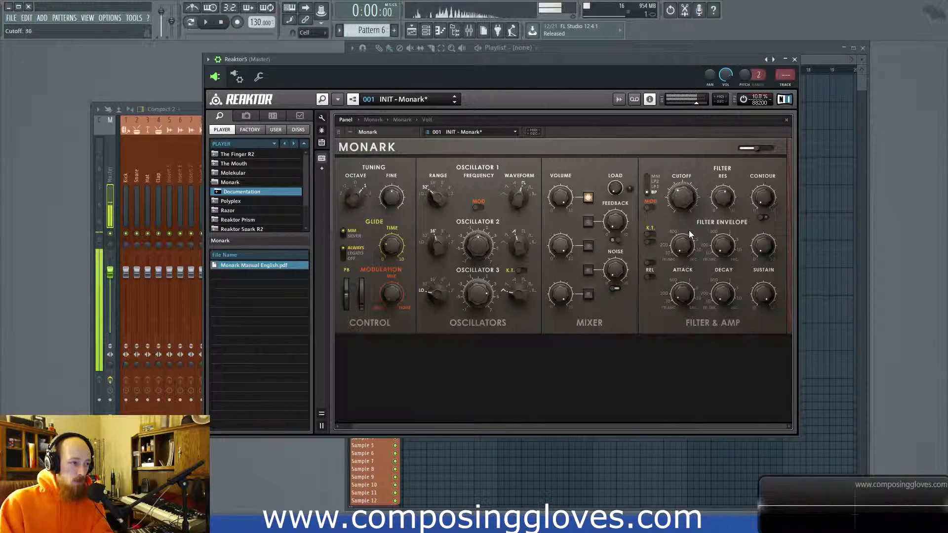
Turn off oscillator 1 in the mixer, raise the filter resonance, and enable the second filter keyboard-tracking switch
left_click(589, 198)
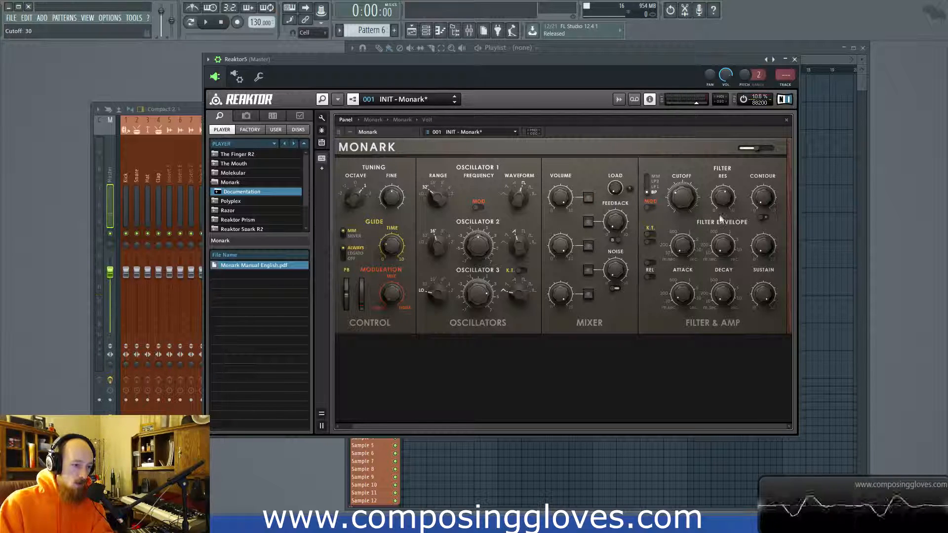
left_click_drag(721, 201, 719, 126)
left_click(650, 242)
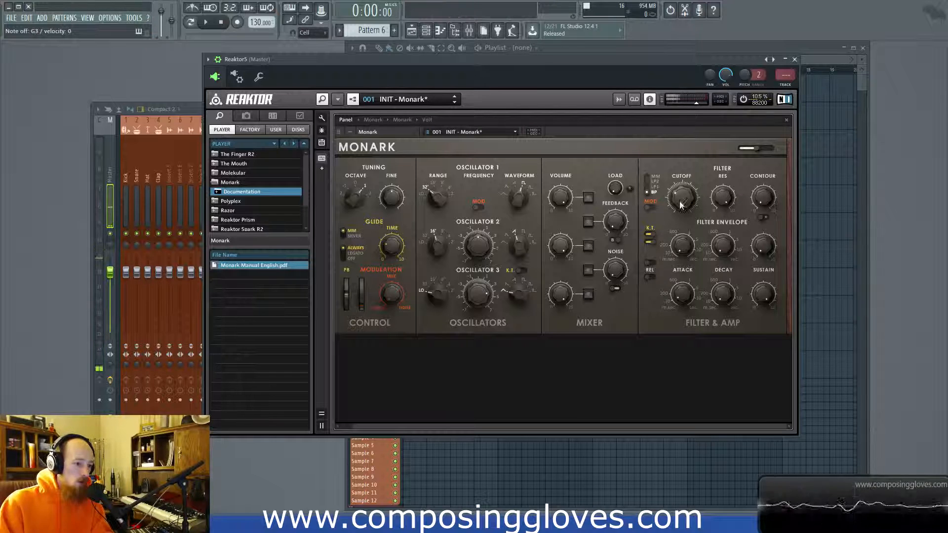
Audition the self-oscillating filter in MM, LP2, LP1 and BP, adjusting the cutoff, and finish with the filter on MM
left_click(648, 198)
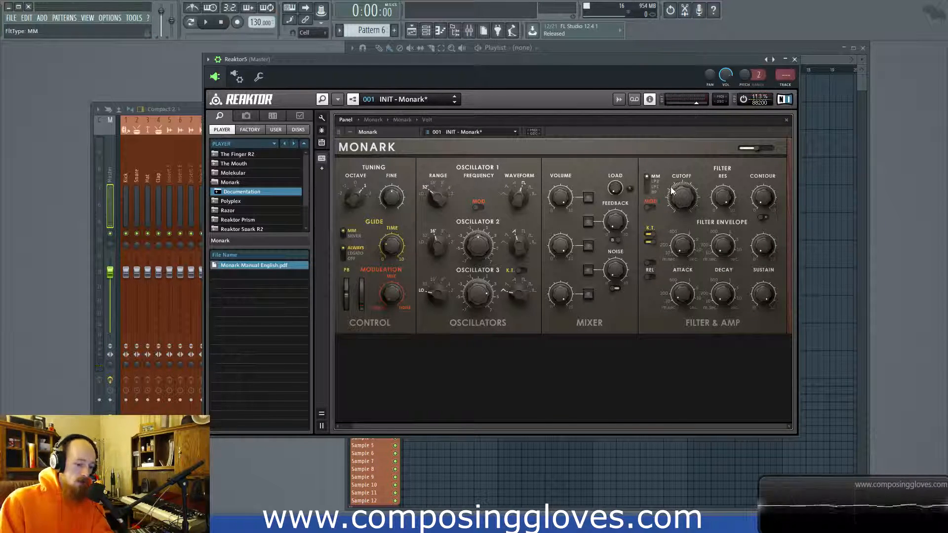
mouse_move(686, 202)
left_mouse_down()
mouse_move(680, 174)
mouse_move(677, 214)
mouse_move(676, 191)
left_mouse_up()
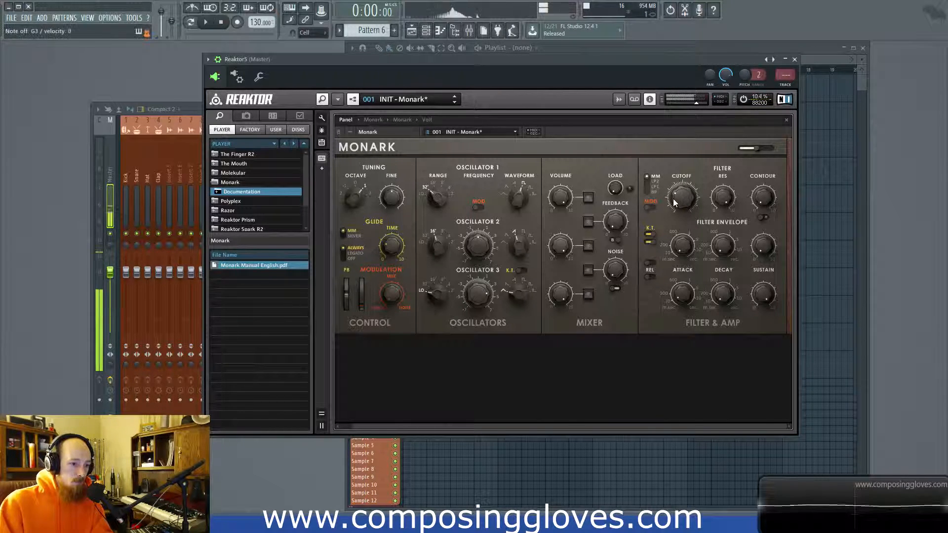
left_click_drag(647, 178, 677, 201)
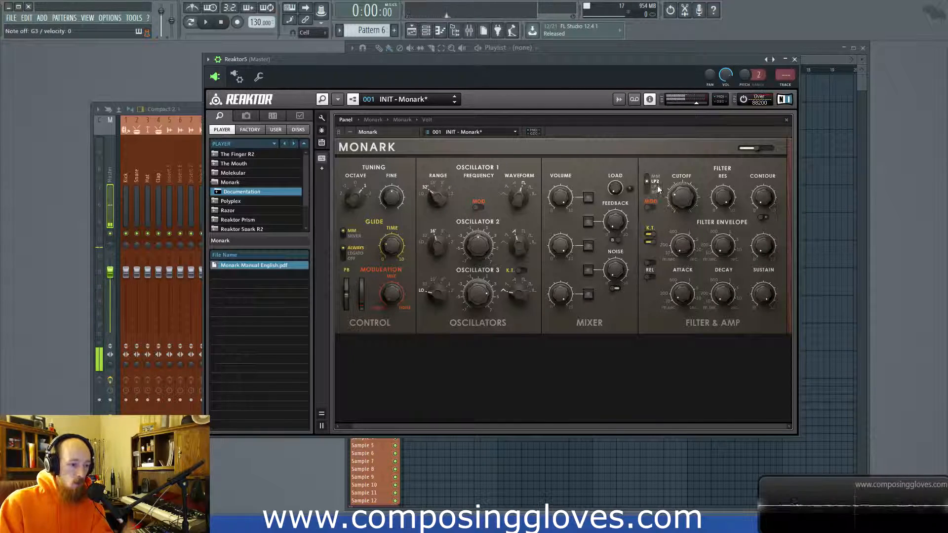
mouse_move(644, 182)
left_mouse_down()
mouse_move(644, 161)
mouse_move(647, 187)
left_mouse_up()
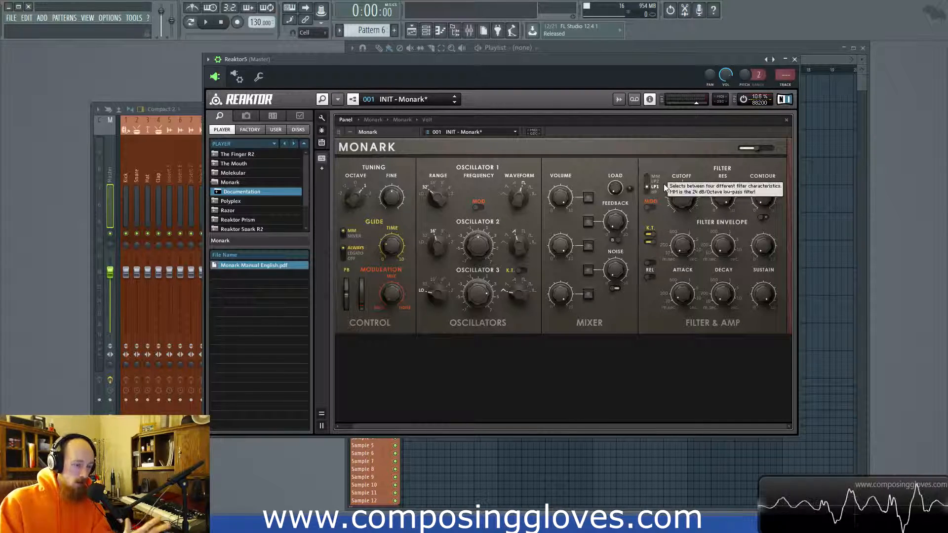
left_click_drag(643, 185, 644, 196)
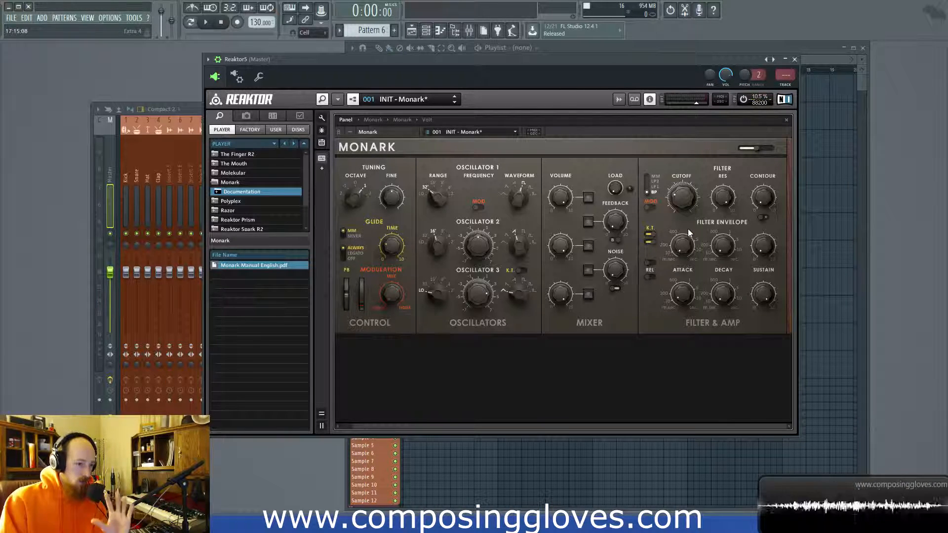
left_click_drag(644, 189, 647, 143)
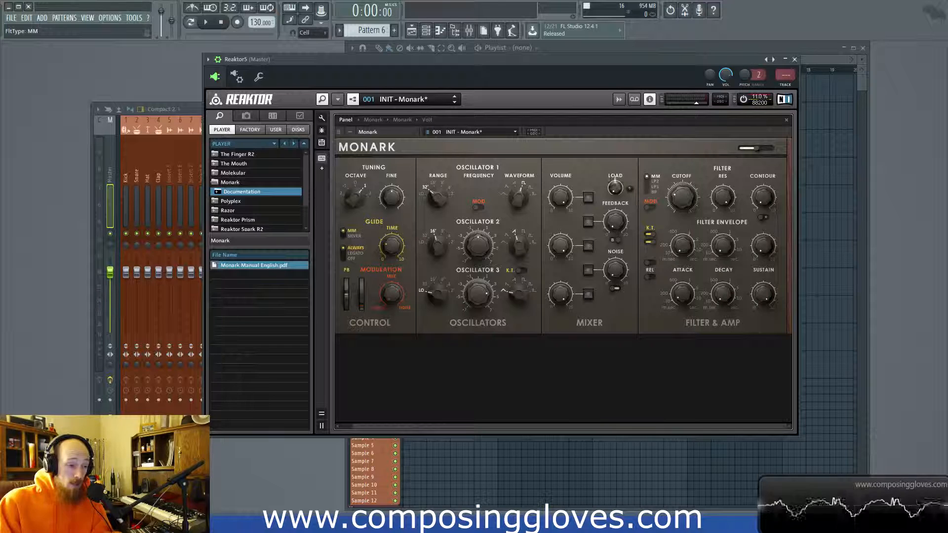
Turn oscillator 1 back on, set the resonance to 2.6, raise the cutoff, and set the filter contour to 5.0
left_click(587, 198)
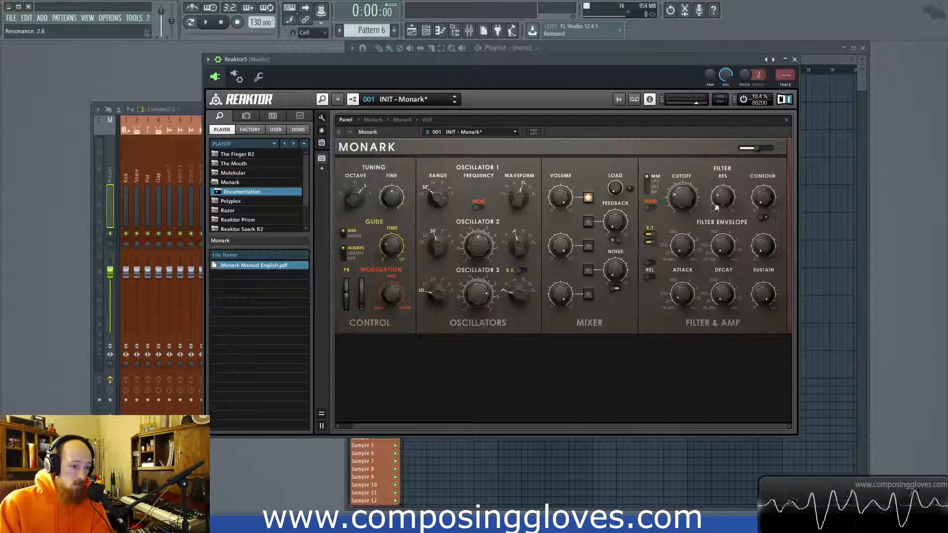
left_click_drag(677, 197, 683, 126)
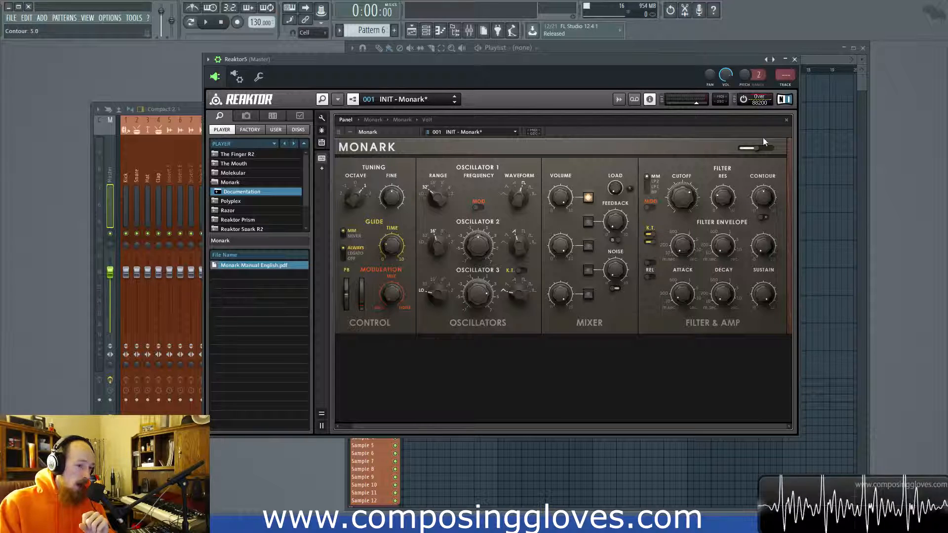
Set the filter envelope sustain to 0.0 and turn off both filter keyboard-tracking switches
left_click_drag(764, 196, 768, 206)
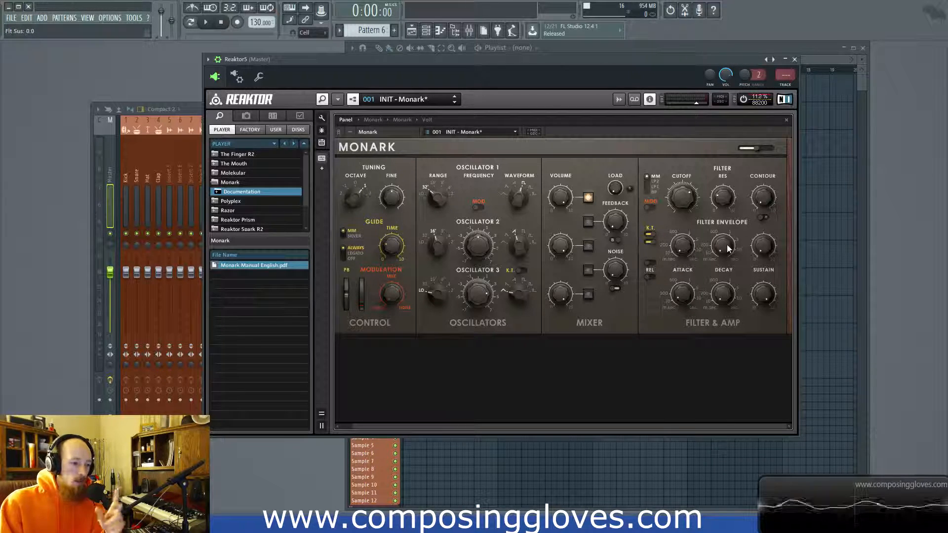
mouse_move(647, 232)
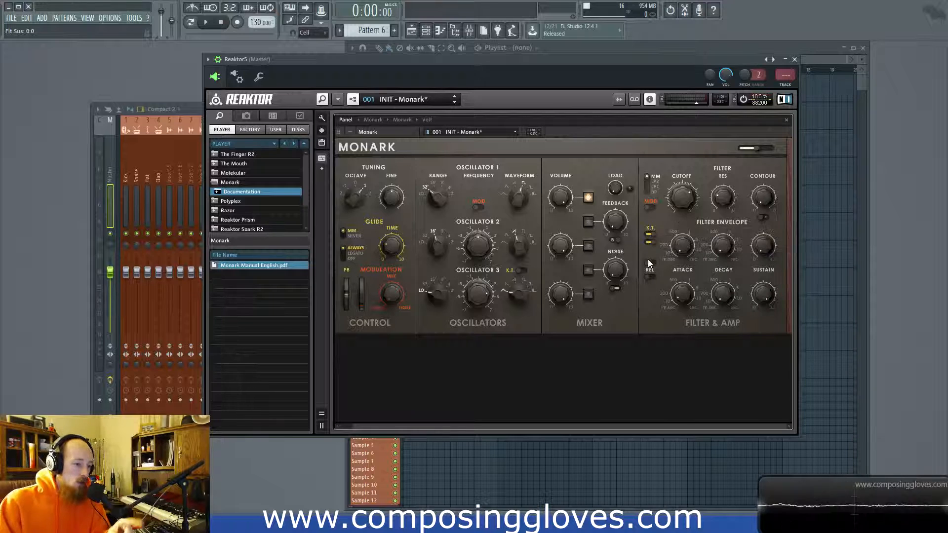
left_click(649, 236)
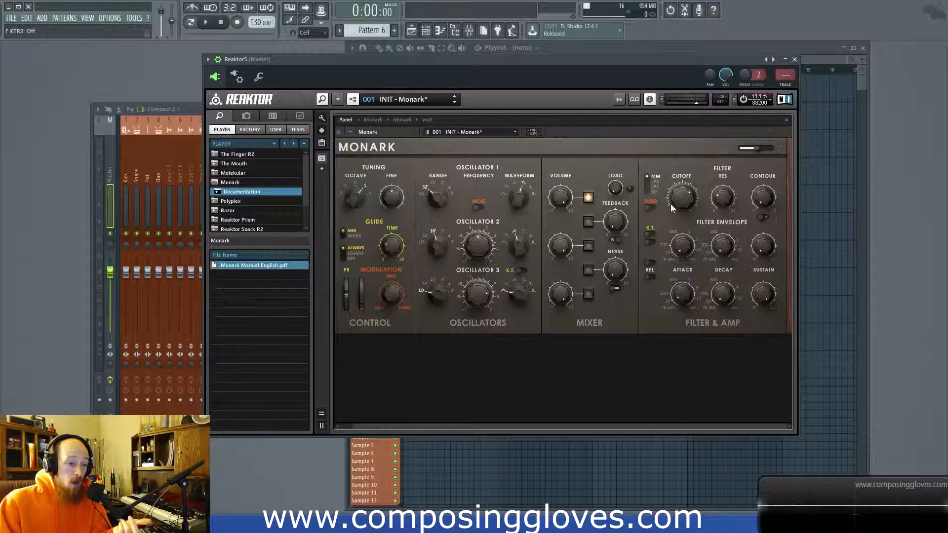
mouse_move(690, 196)
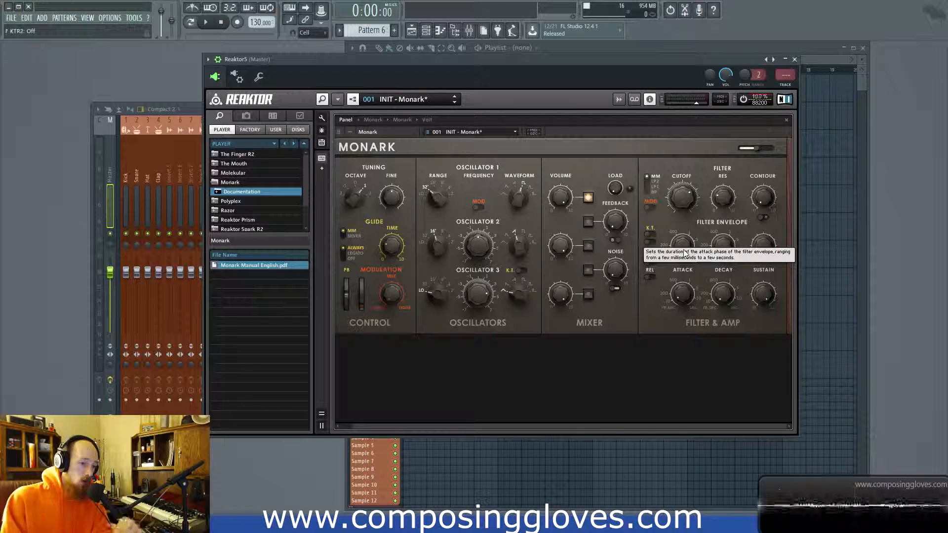
Compare filter keyboard tracking with K.T. 2 alone, both switches on, and K.T. 2 alone again, finishing with only K.T. 1 enabled
left_click(649, 235)
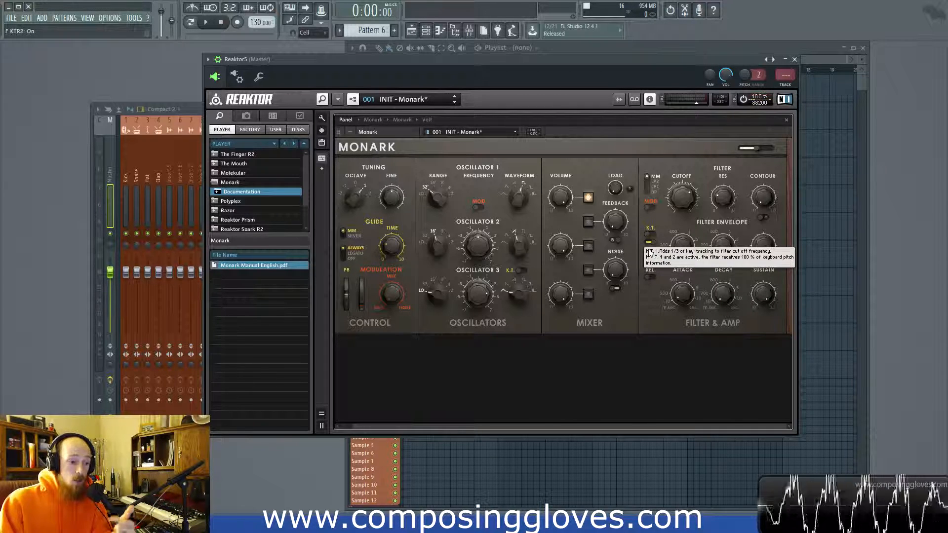
left_click(650, 236)
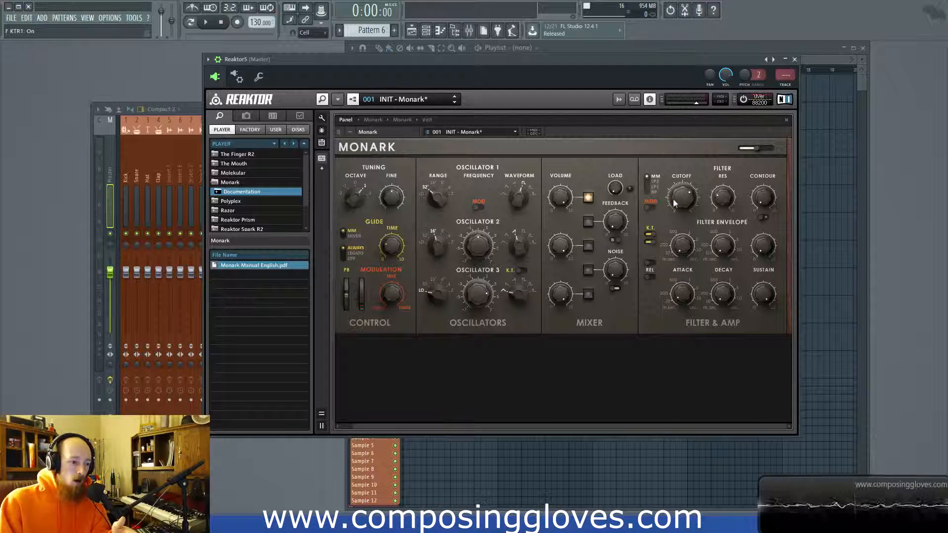
left_click(650, 235)
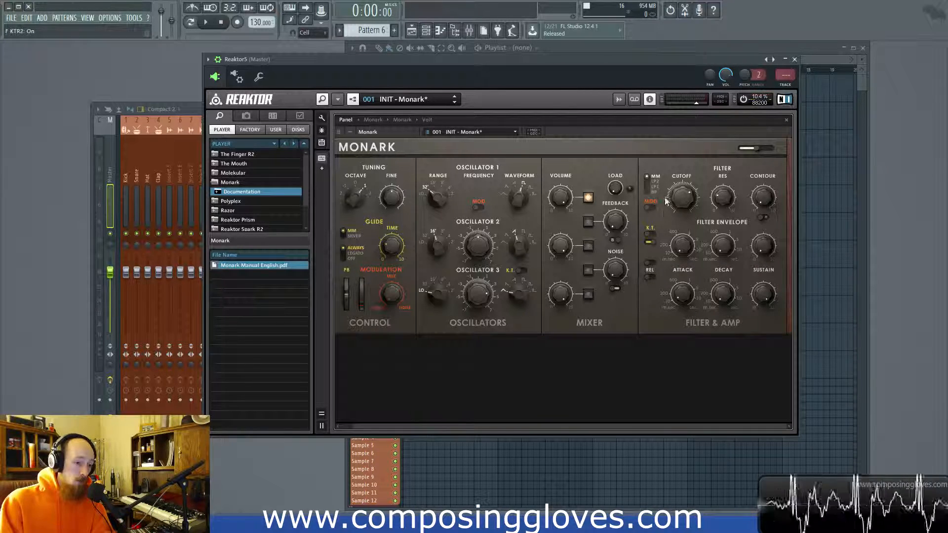
mouse_move(658, 243)
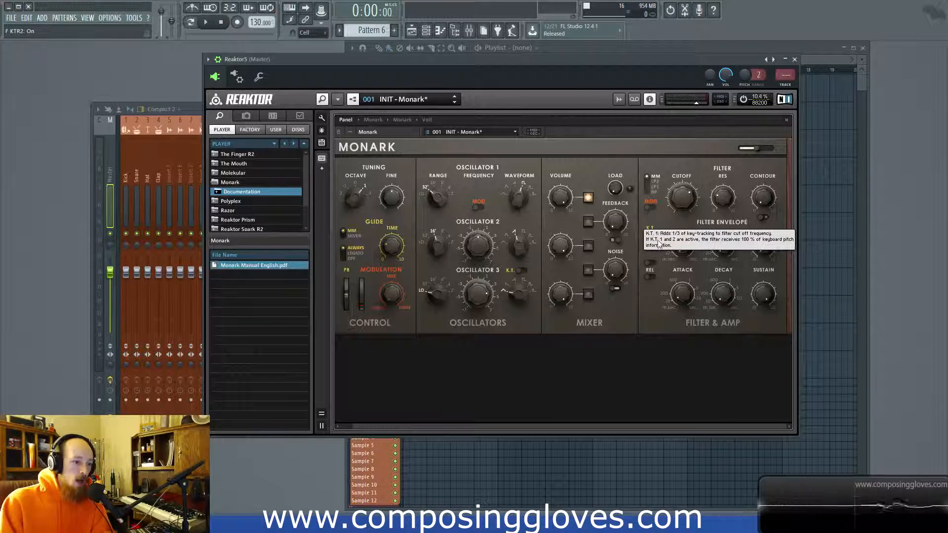
left_click(657, 245)
left_click(653, 238)
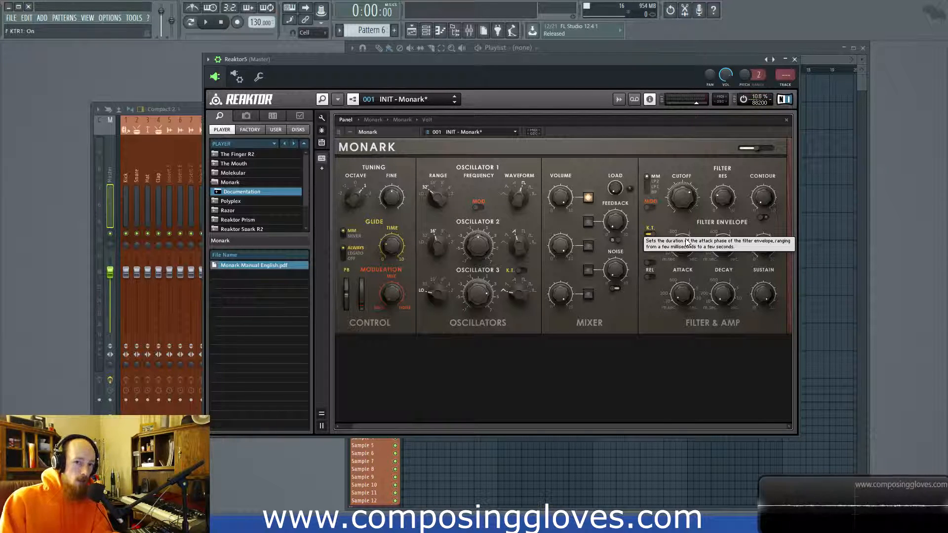
Lower the filter cutoff to 51 and further, and compare the sound with keyboard tracking off and with only K.T. 1 on
left_click_drag(682, 197, 683, 210)
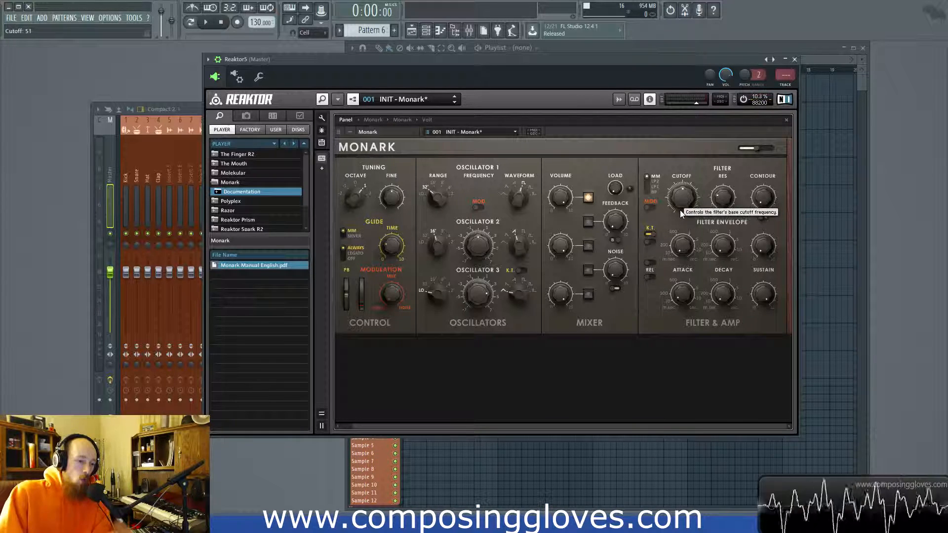
left_click_drag(677, 196, 677, 211)
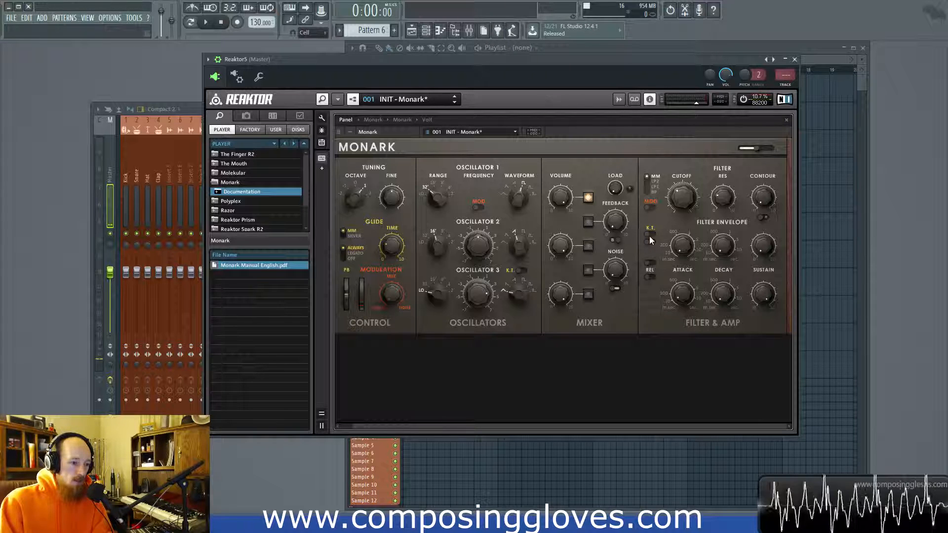
mouse_move(650, 240)
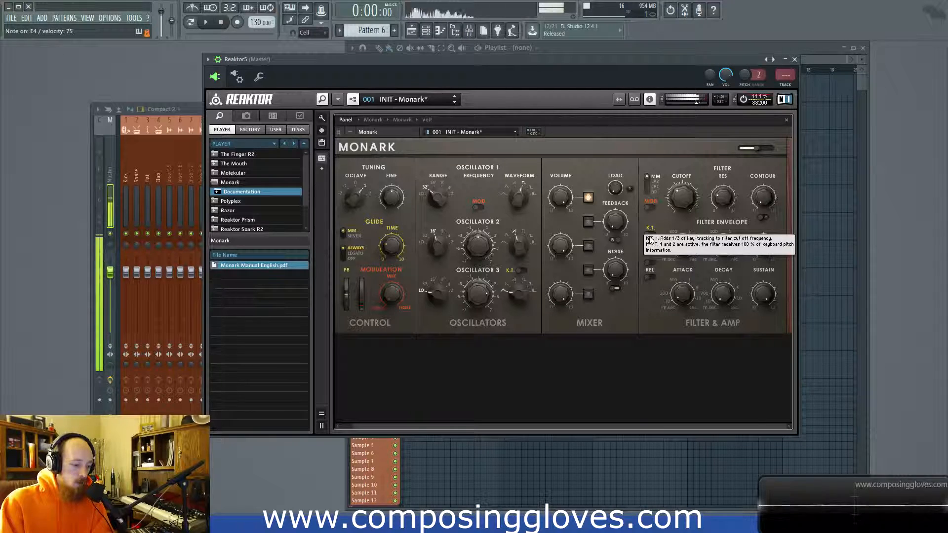
left_click(649, 235)
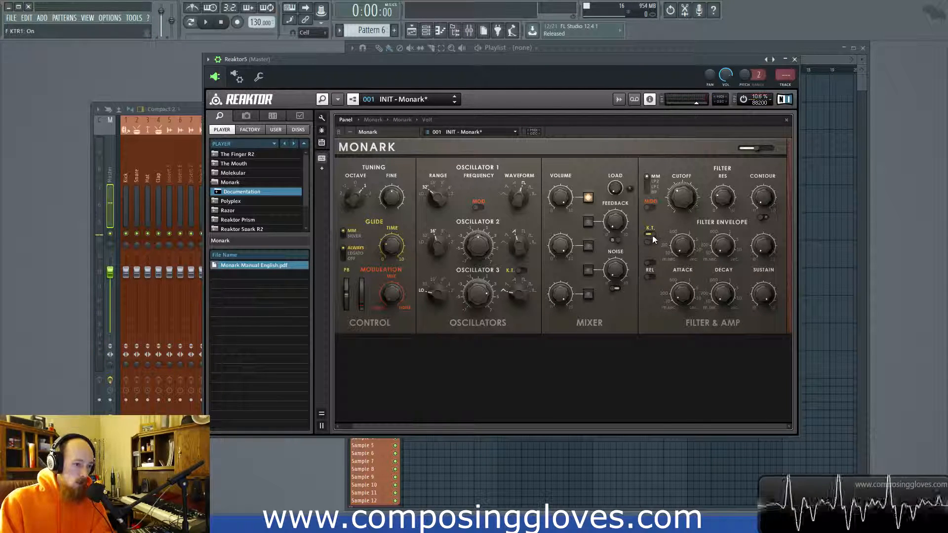
Audition K.T. 2 alone and both keyboard-tracking switches together at the low cutoff, finishing with both switches off
mouse_move(662, 231)
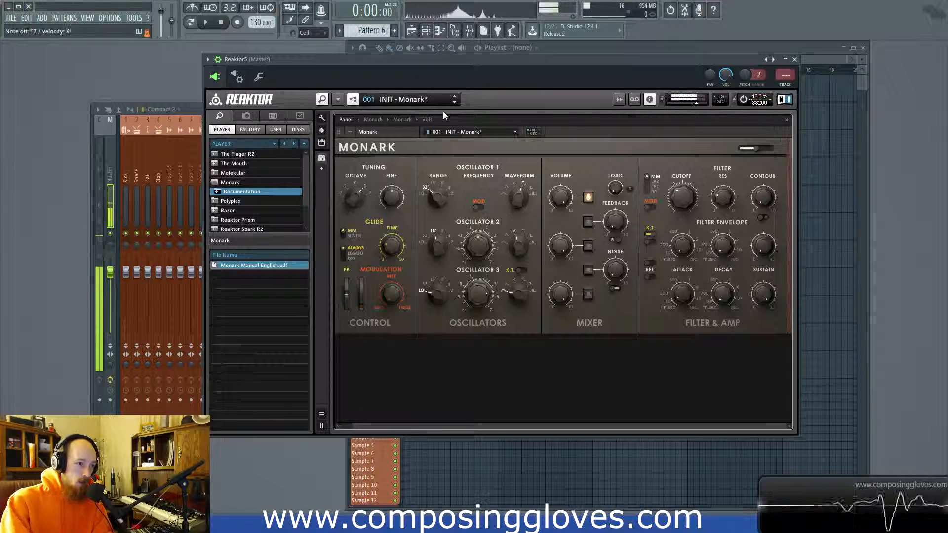
left_click(649, 241)
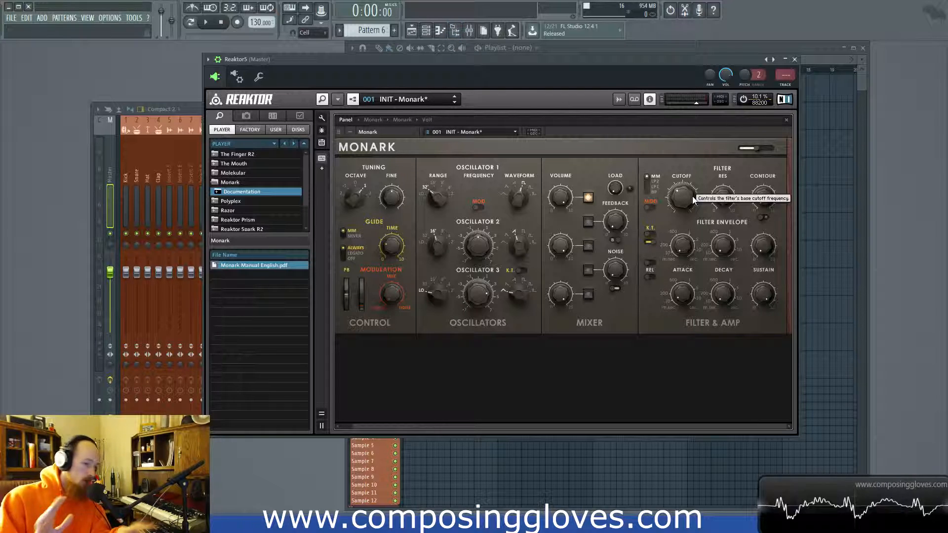
left_click(650, 237)
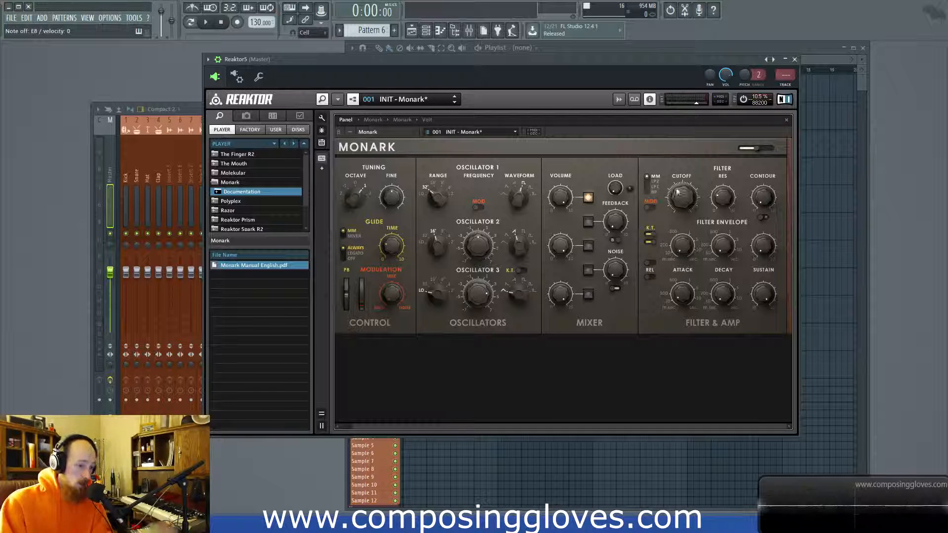
left_click(650, 238)
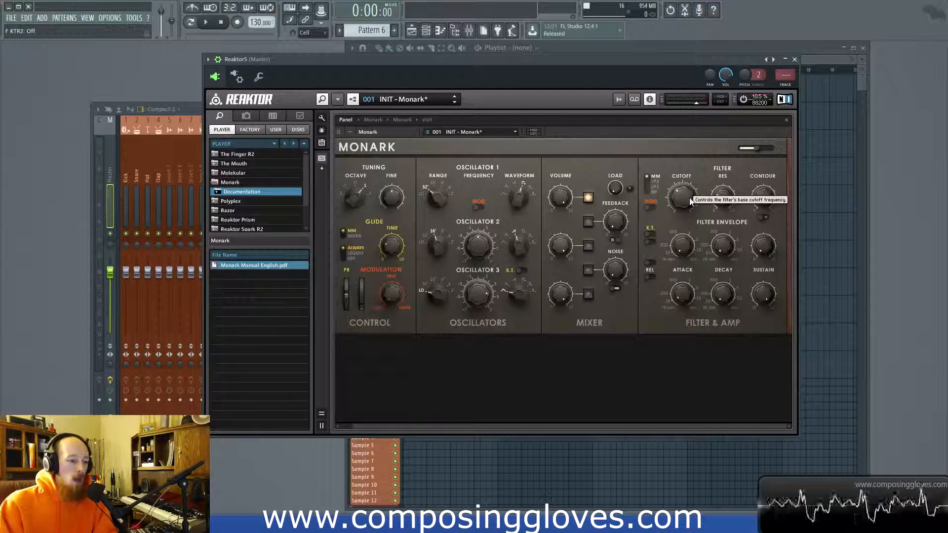
Enable the filter modulation switch and set the filter cutoff to about 48
left_click(648, 207)
left_click_drag(679, 206, 677, 184)
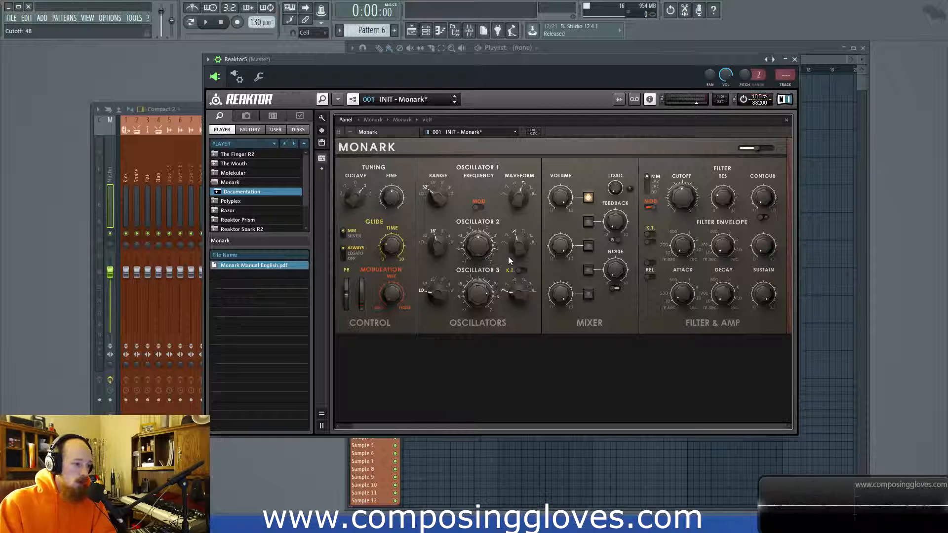
left_click_drag(679, 199, 680, 196)
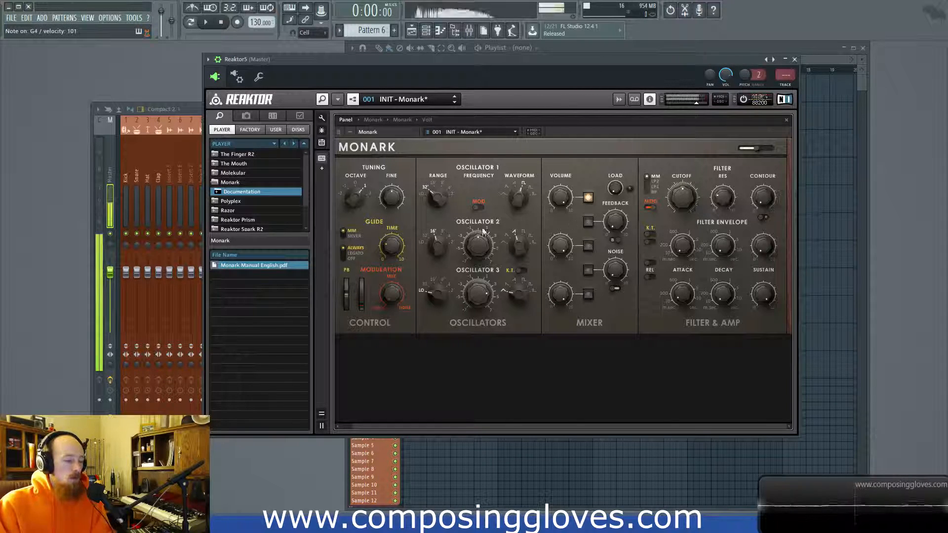
Raise the modulation wheel to 127 and change oscillator 3's waveform to alter the filter modulation
left_click_drag(361, 299, 364, 248)
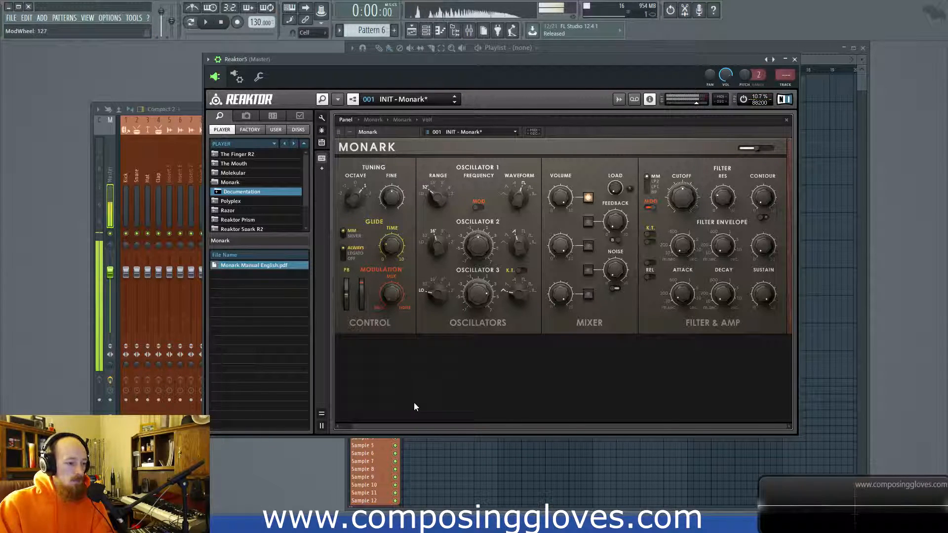
mouse_move(512, 289)
left_mouse_down()
mouse_move(514, 281)
mouse_move(515, 295)
left_mouse_up()
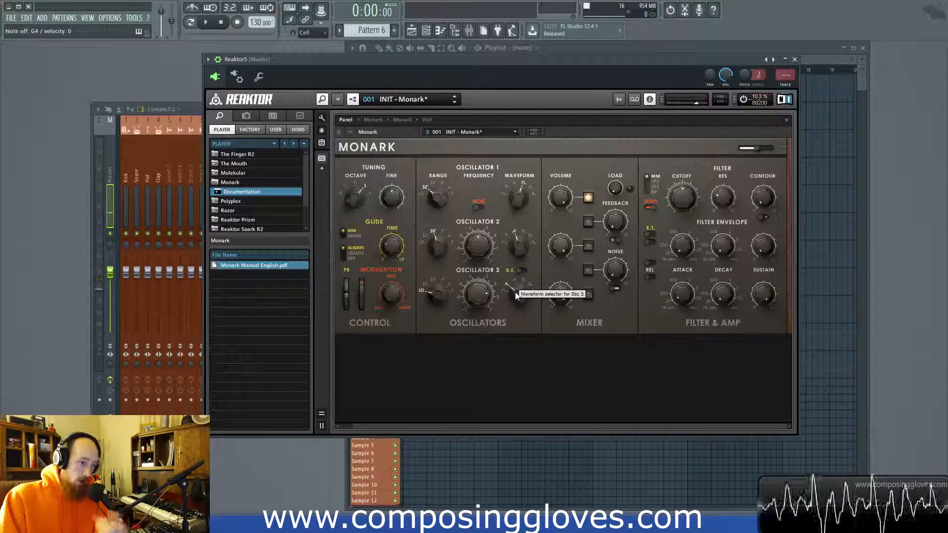